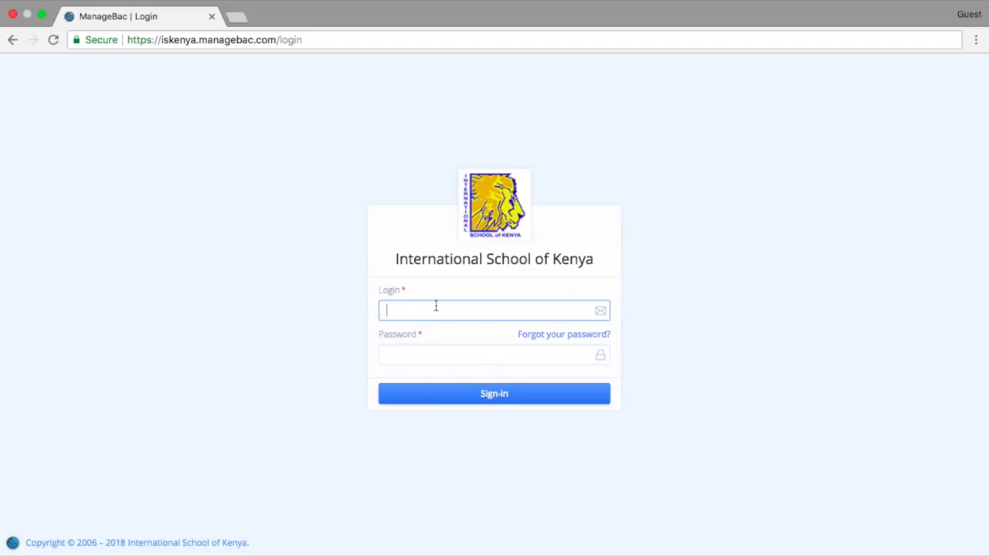
# Sign in to the school's ManageBac site with the student's login e-mail and account password.
pyautogui.click(438, 351)
pyautogui.write('••••••••')
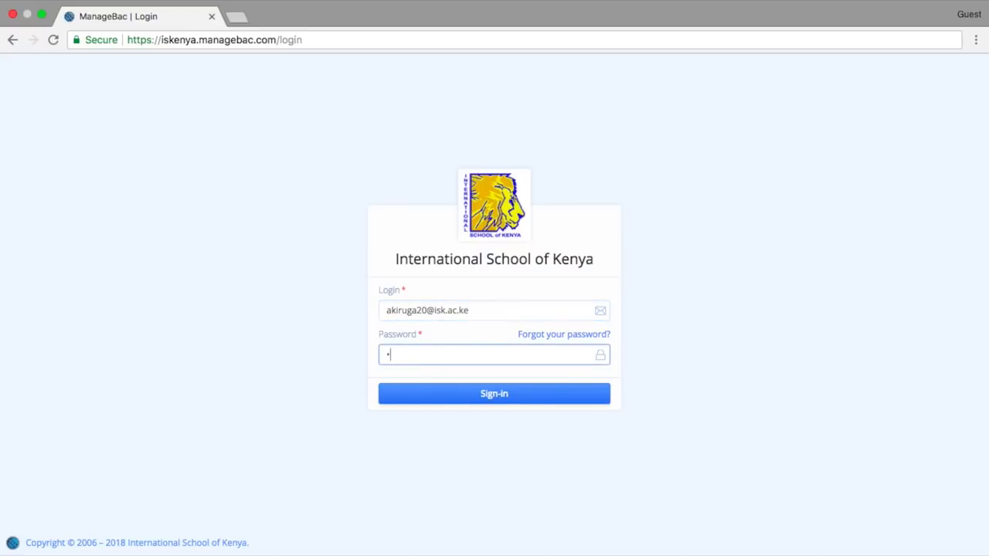
pyautogui.click(468, 395)
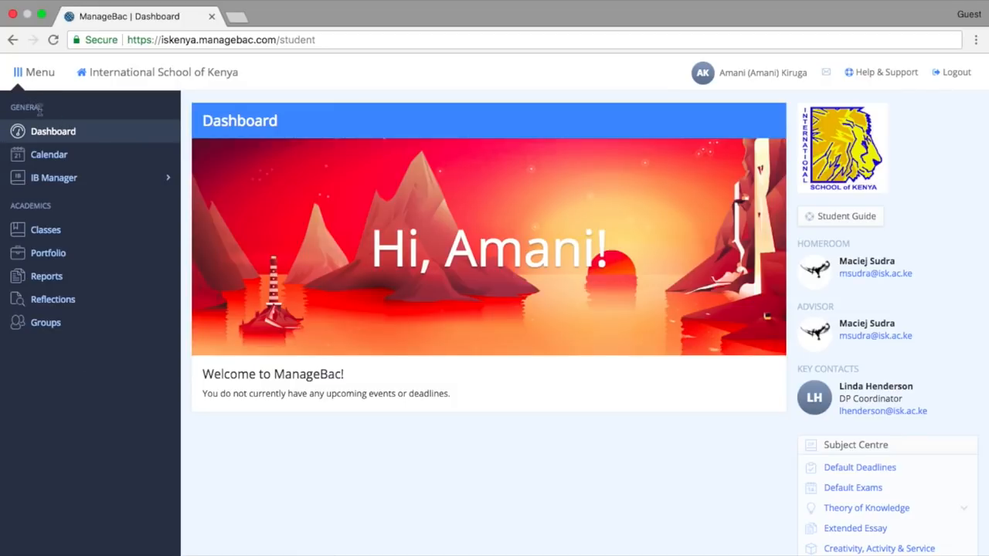
# Open the CAS worksheet under IB Manager and start adding a new CAS experience.
pyautogui.click(93, 178)
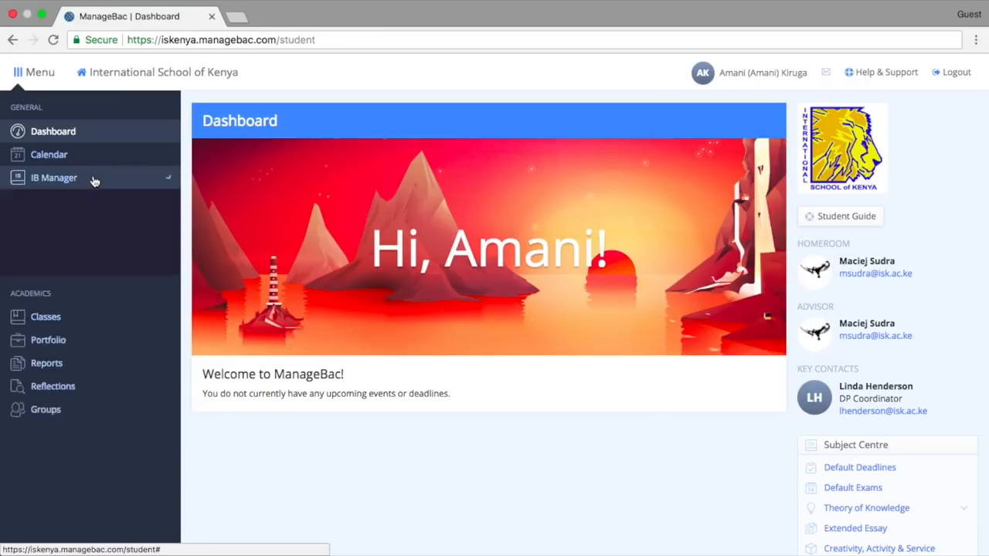
pyautogui.click(46, 202)
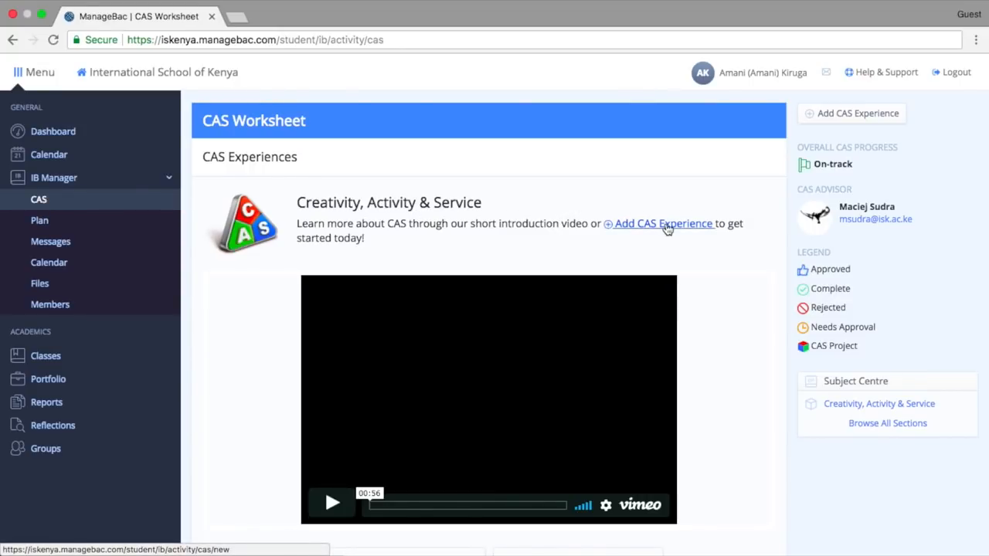
pyautogui.click(853, 116)
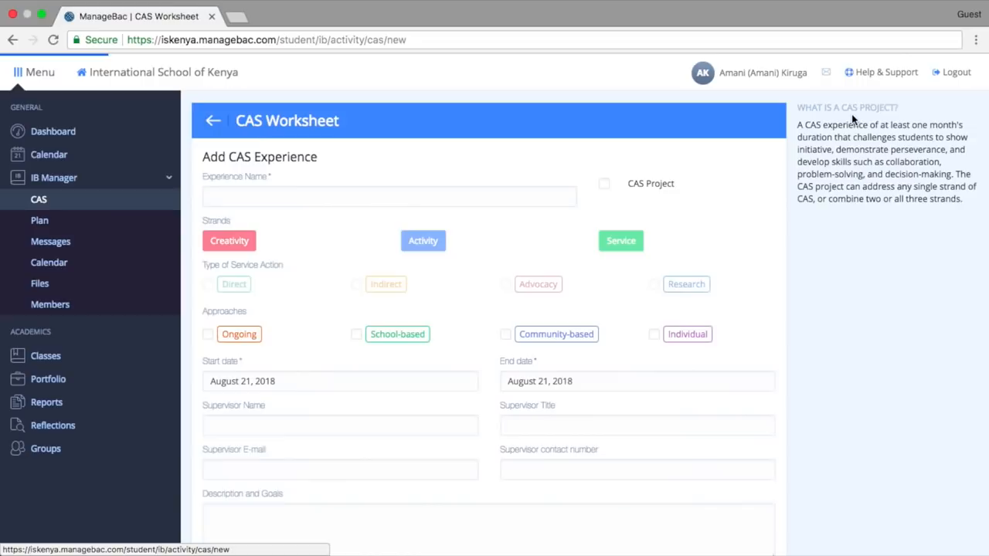
# Mark the new experience as a CAS Project and name it Tennis.
pyautogui.click(448, 191)
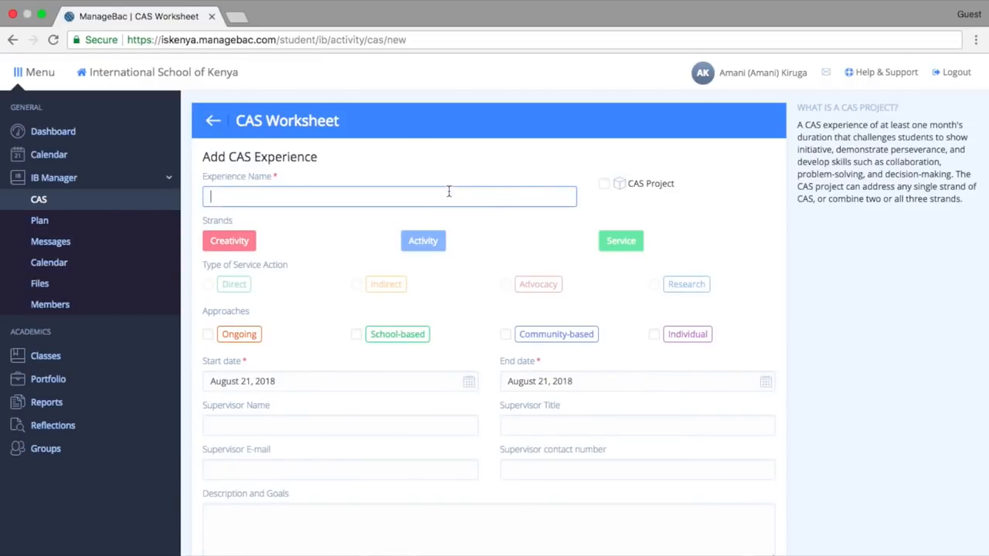
pyautogui.click(605, 186)
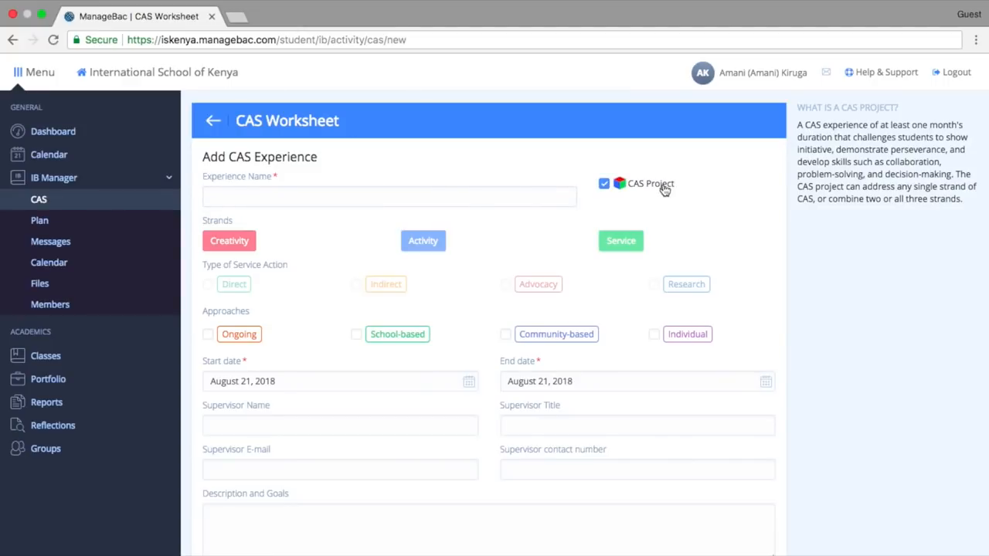
pyautogui.click(441, 196)
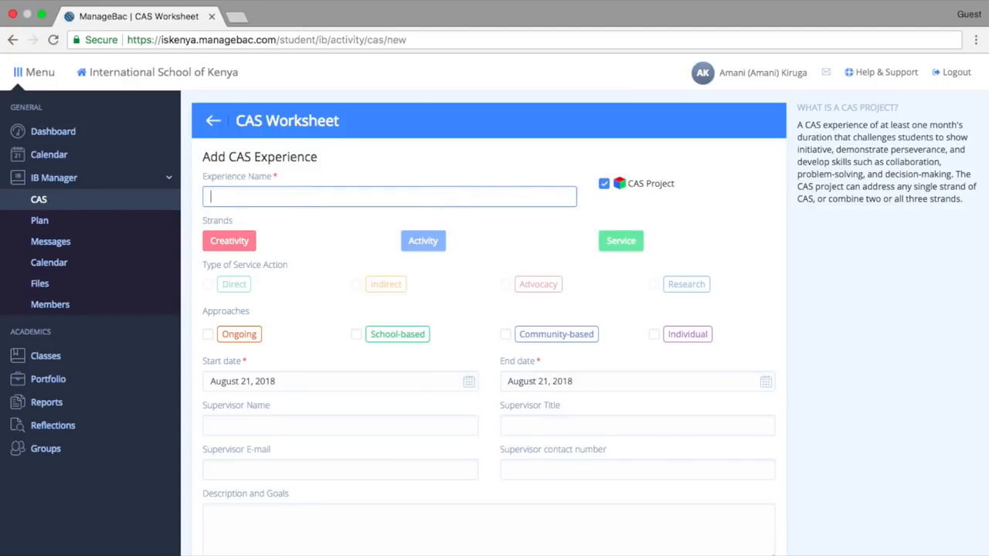
pyautogui.write('Tennis')
# Assign only the Activity strand and the Individual approach to the Tennis experience.
pyautogui.click(418, 245)
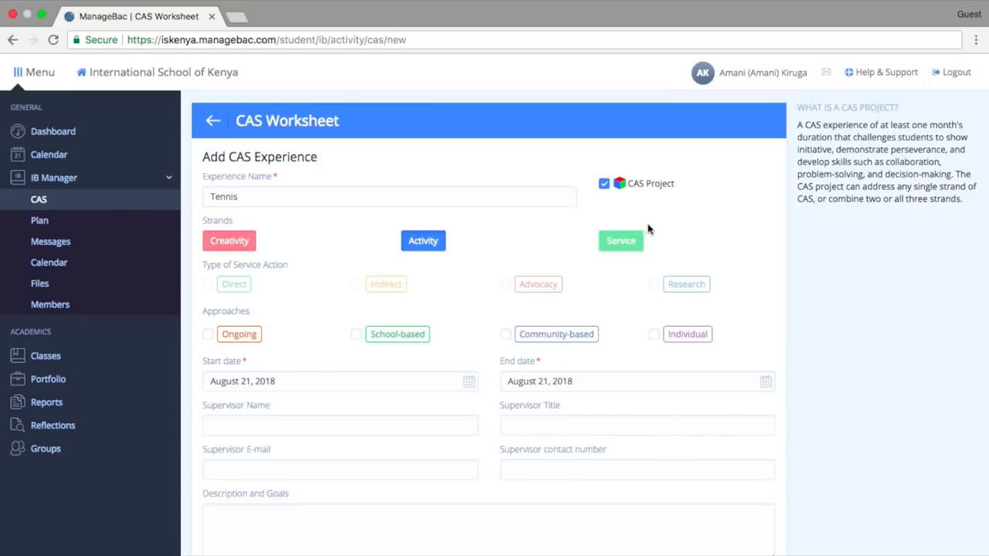
pyautogui.click(620, 242)
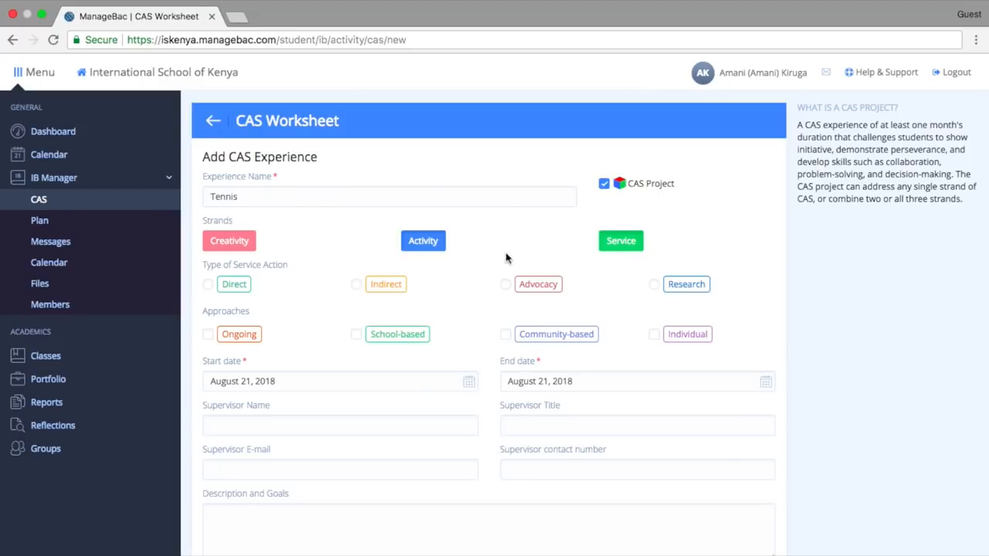
pyautogui.click(626, 245)
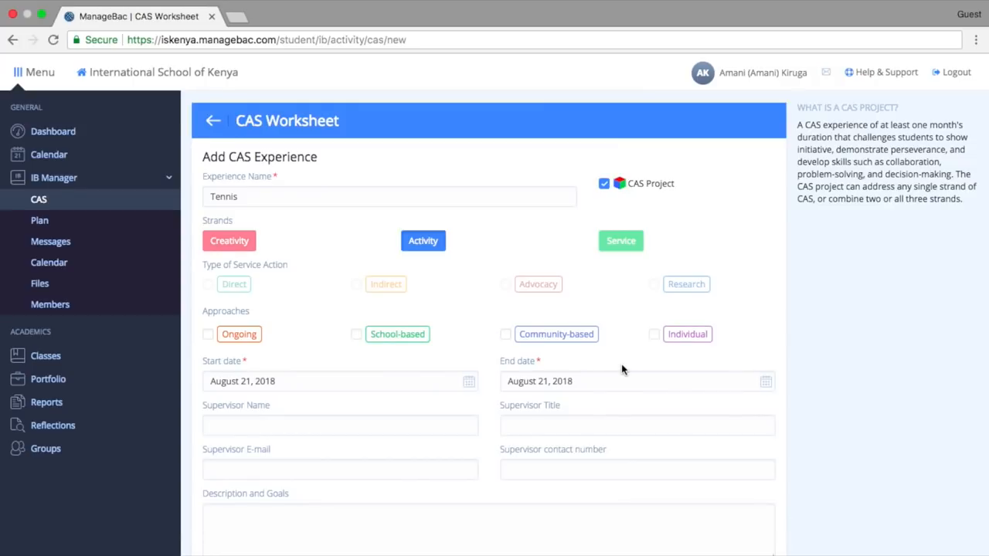
pyautogui.click(653, 334)
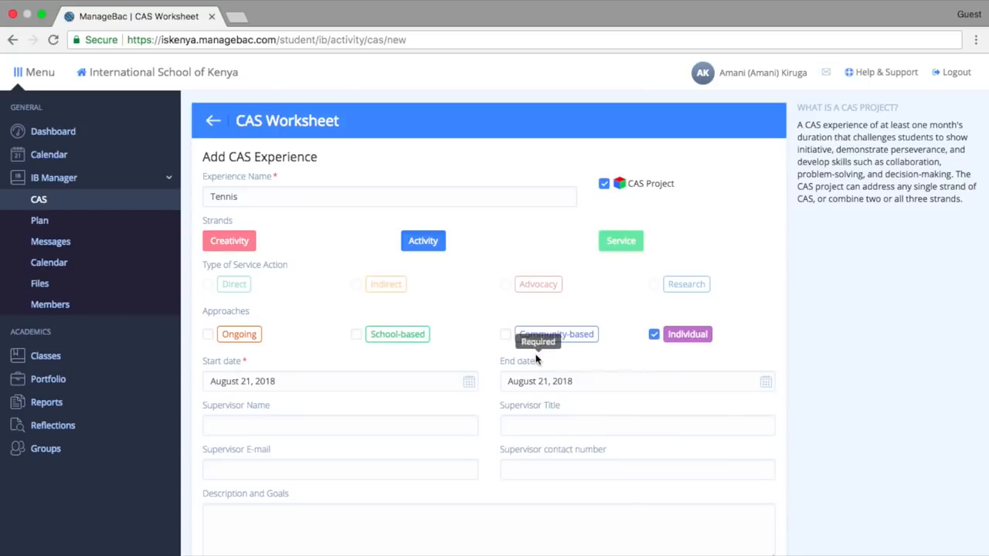
pyautogui.click(207, 337)
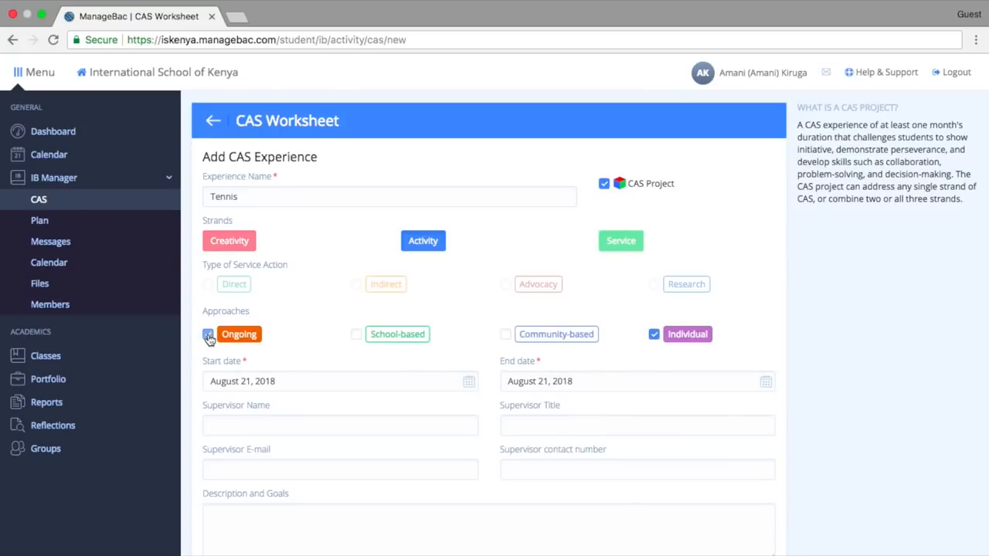
pyautogui.click(207, 337)
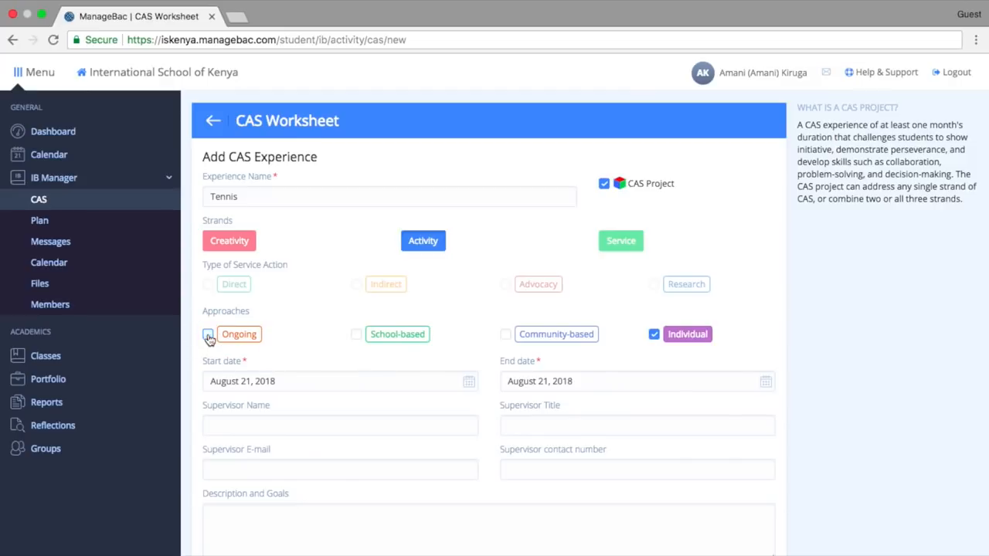
# Set the experience's start date to August 25, 2018 and its end date to October 21, 2018.
pyautogui.click(471, 383)
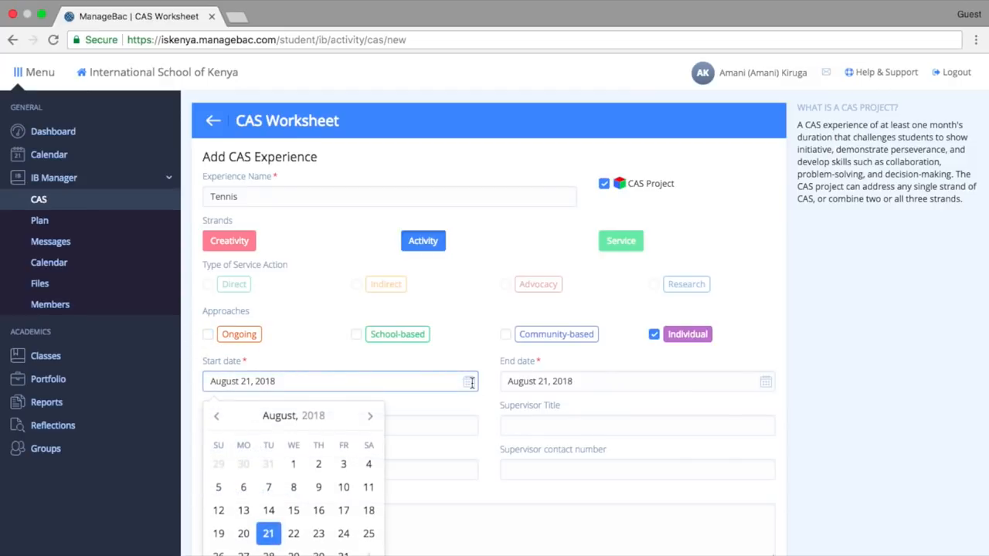
pyautogui.click(371, 533)
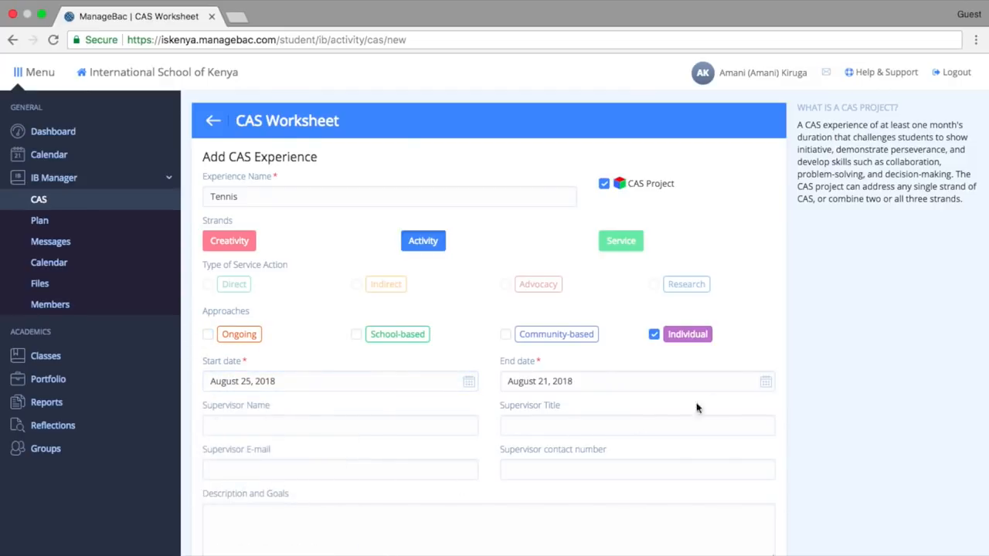
pyautogui.click(764, 383)
pyautogui.click(611, 418)
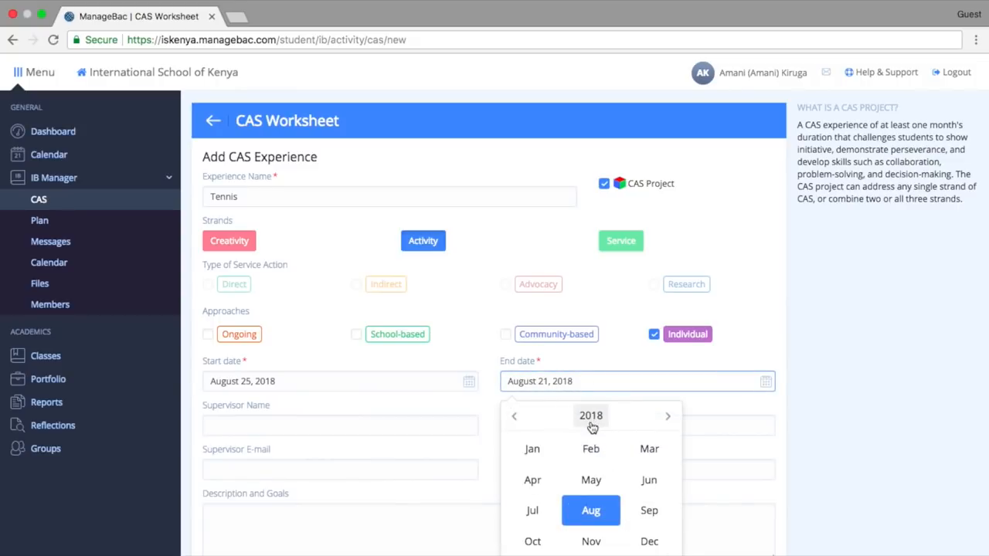
pyautogui.click(532, 536)
pyautogui.click(516, 535)
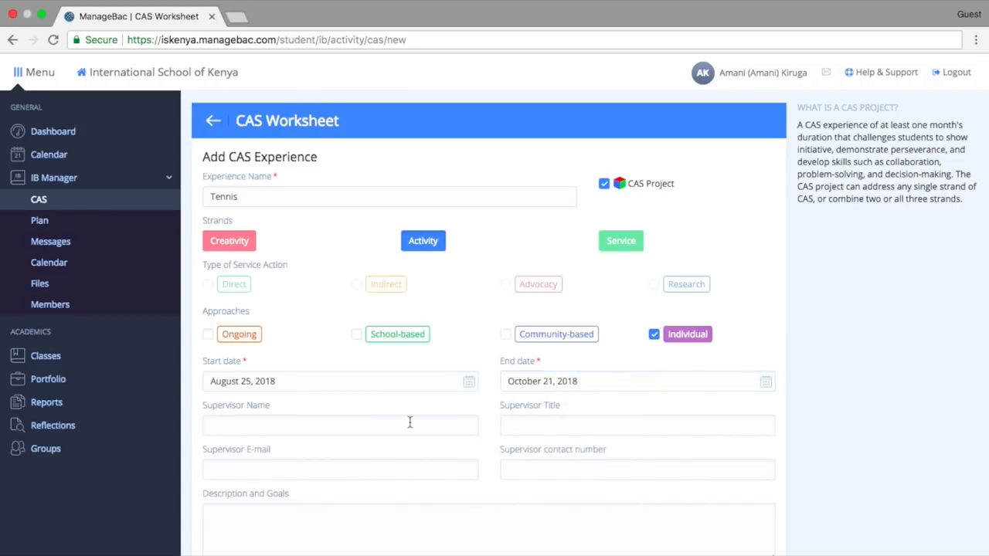
# Enter the supervisor's name and give the supervisor title as Tennis Coach.
pyautogui.scroll(-3, 409, 419)
pyautogui.click(415, 309)
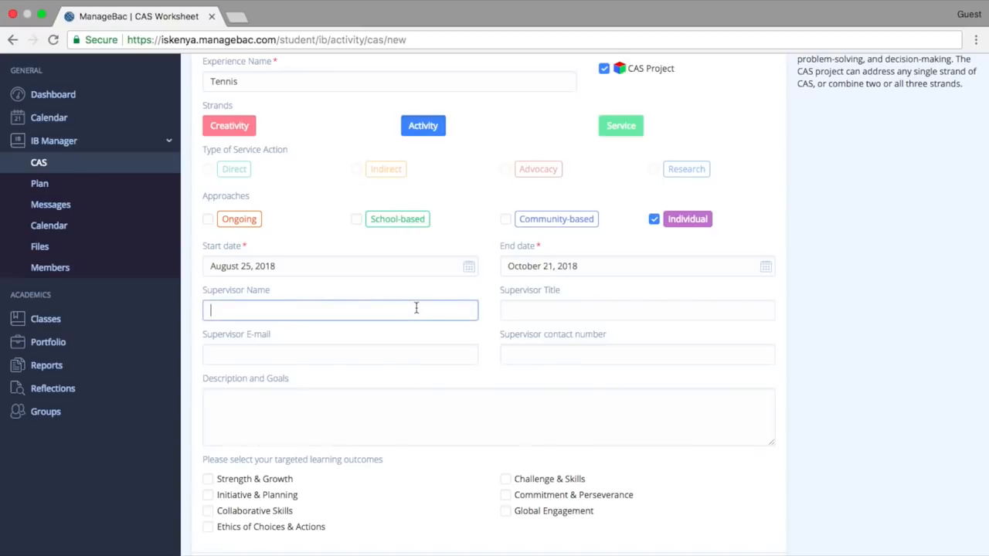
pyautogui.write('John')
pyautogui.click(587, 306)
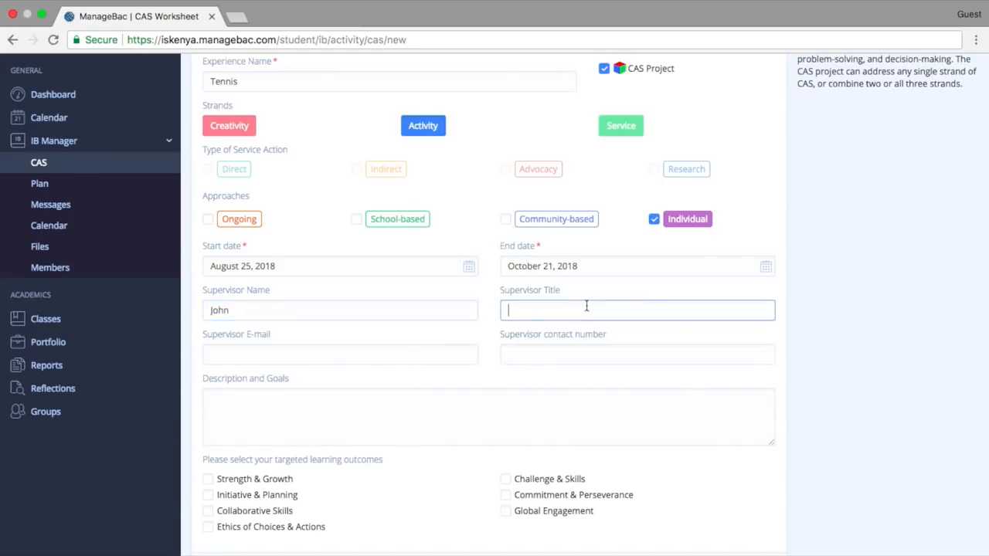
pyautogui.write('Tennis Coach')
# Fill in the supervisor's e-mail address and contact number.
pyautogui.click(362, 356)
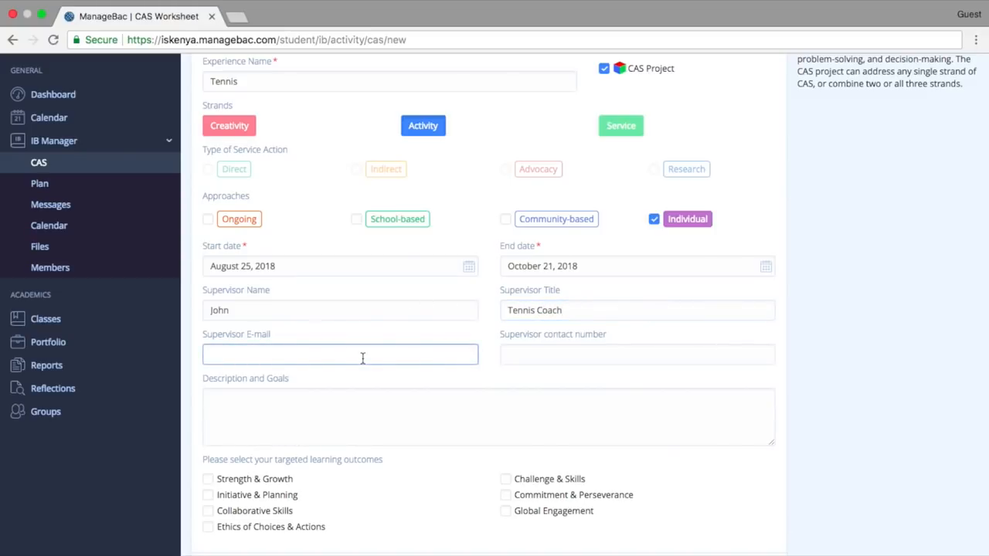
pyautogui.click(569, 352)
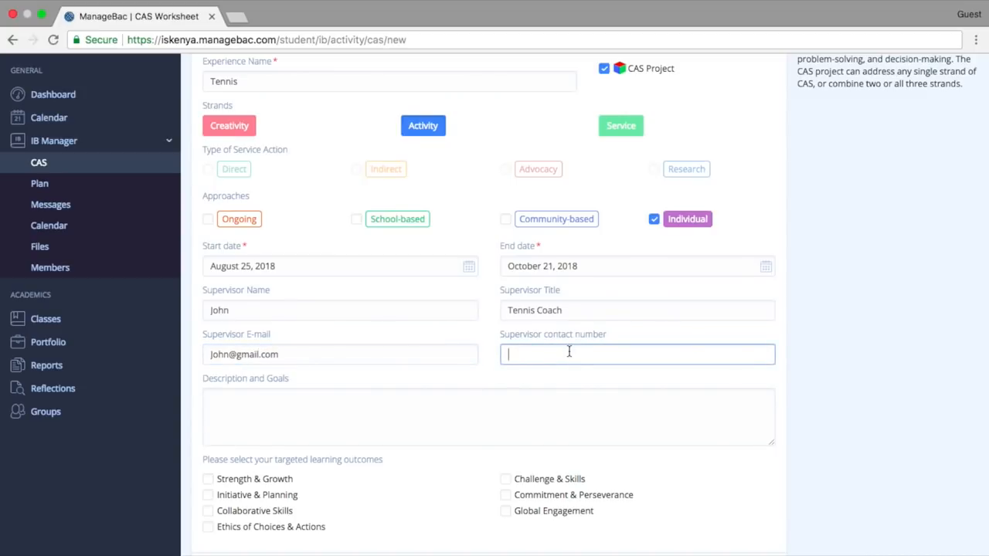
# Write "I want to improve my backhand" as the experience's description and goals.
pyautogui.click(412, 424)
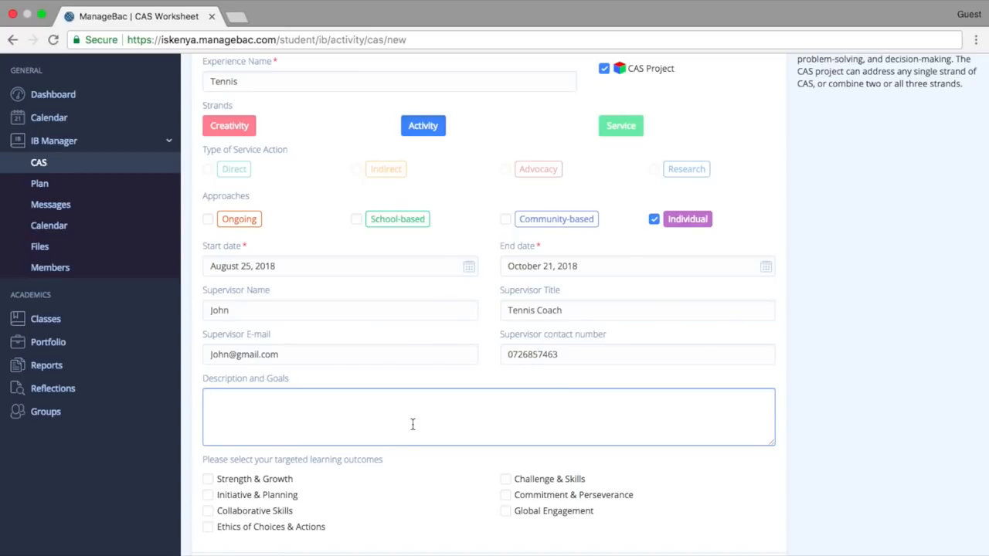
pyautogui.write('I want to improve my backhand')
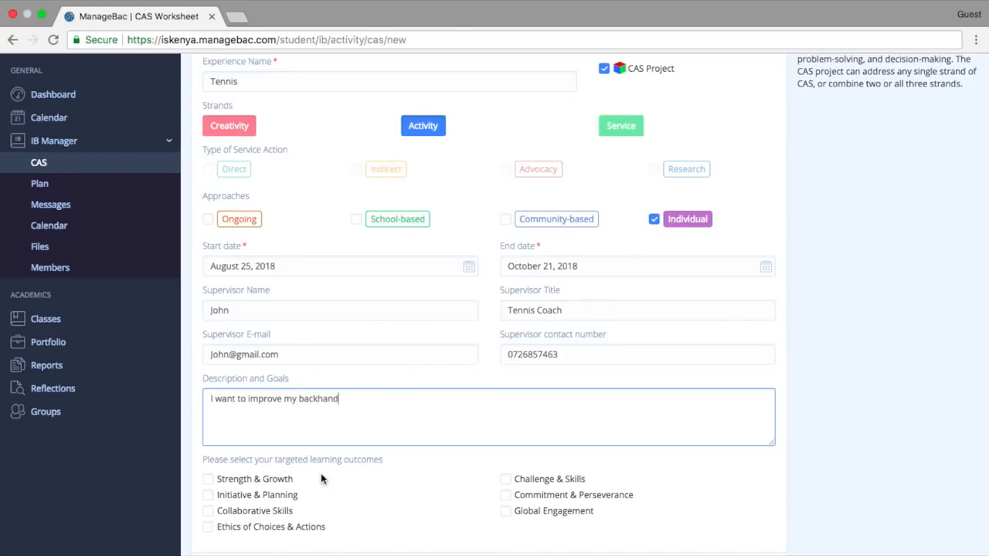
# Target the Challenge & Skills, Strength & Growth and Commitment & Perseverance learning outcomes and submit the CAS experience.
pyautogui.scroll(-1, 321, 480)
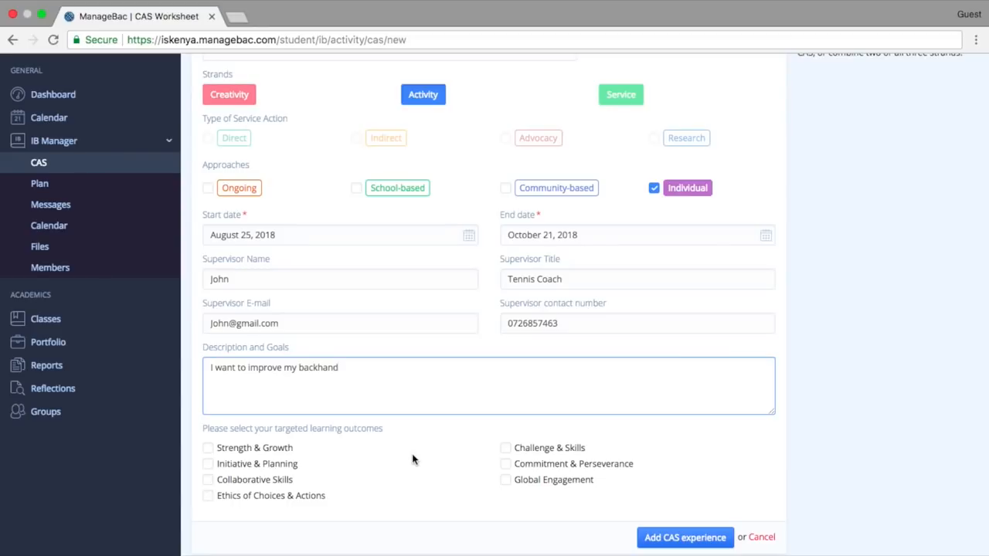
pyautogui.click(505, 449)
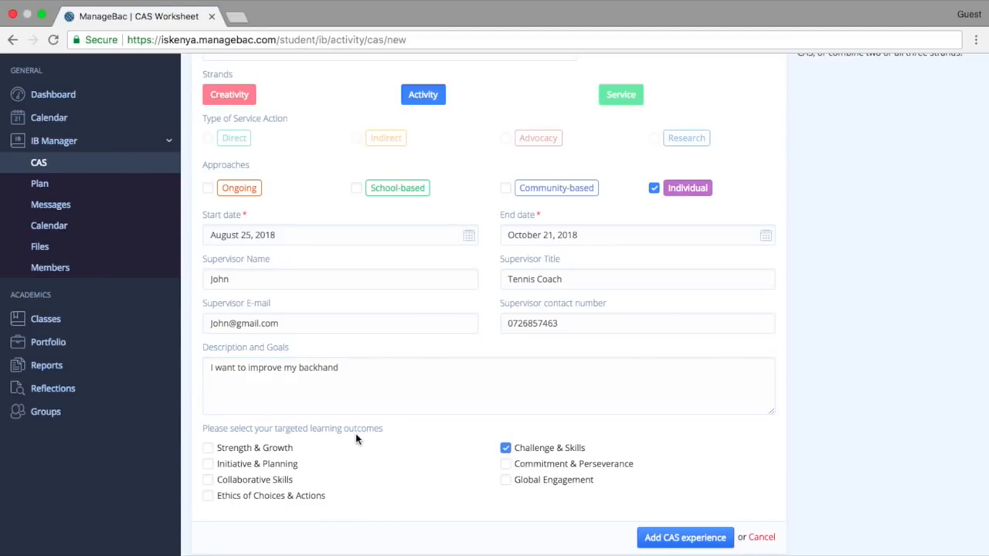
pyautogui.click(208, 449)
pyautogui.scroll(-1, 610, 453)
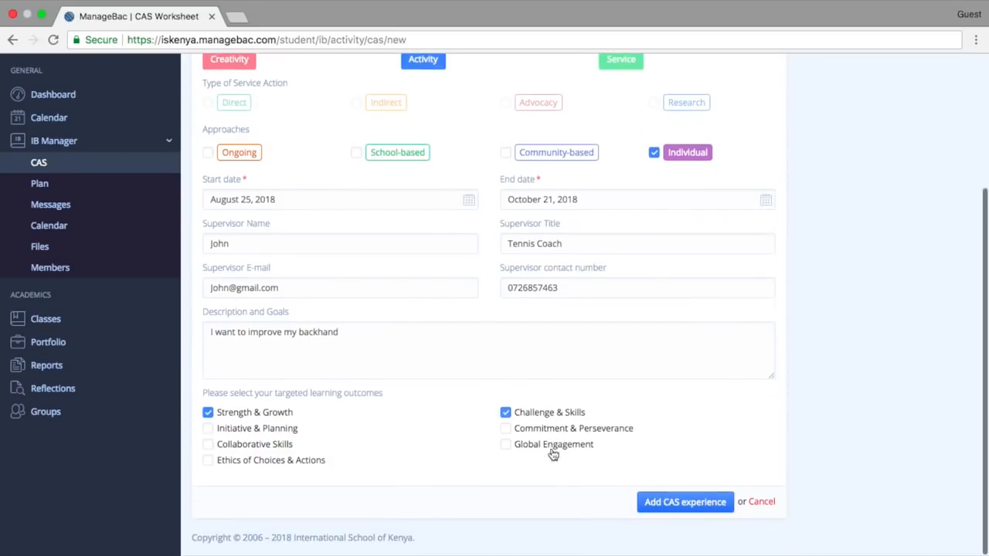
pyautogui.click(506, 429)
pyautogui.click(669, 503)
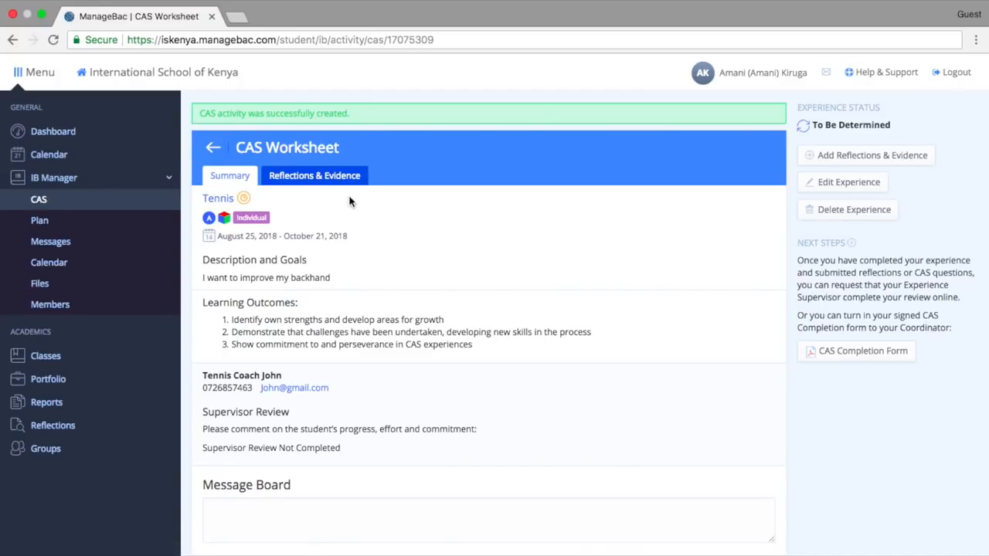
# Start a new journal reflection for the Tennis experience with the text "This month...".
pyautogui.click(304, 177)
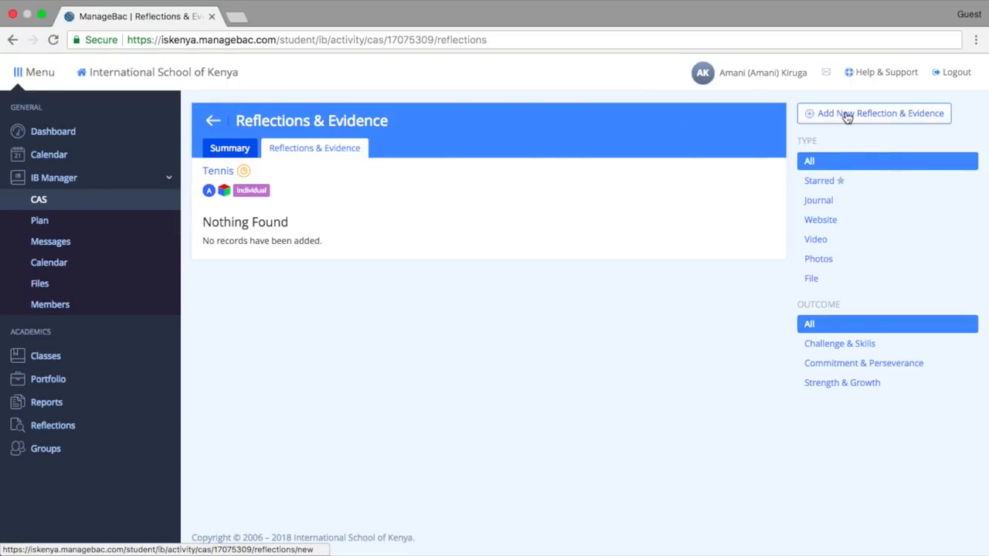
pyautogui.click(235, 153)
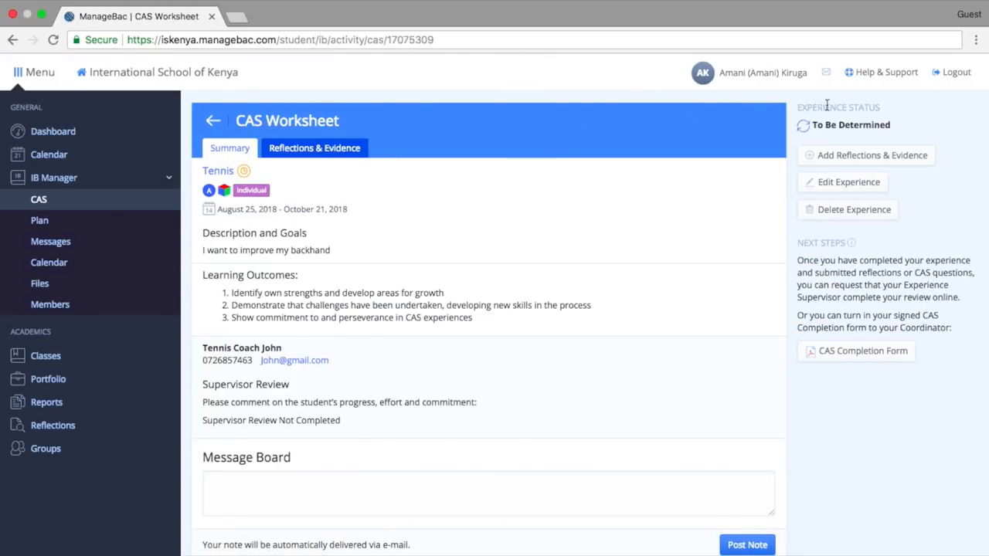
pyautogui.click(864, 159)
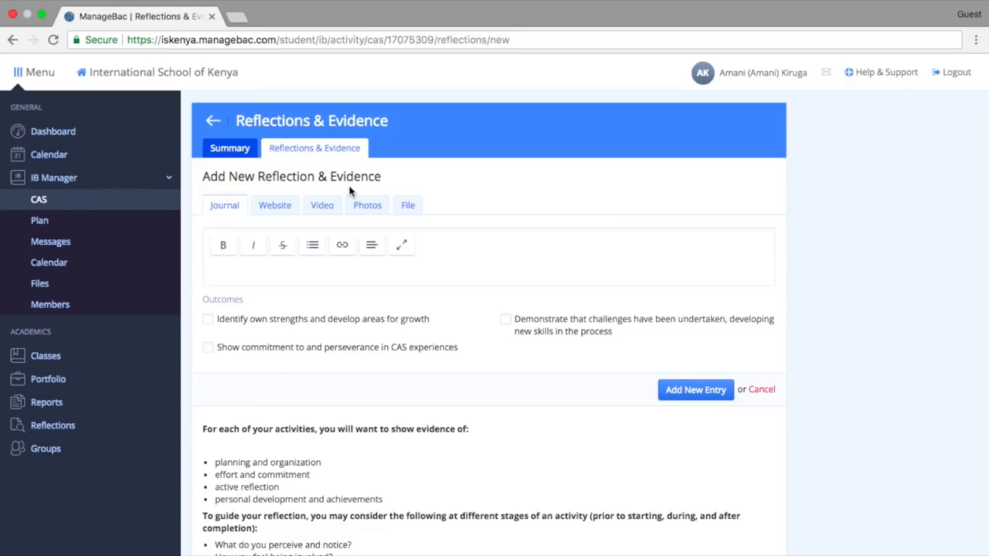
pyautogui.click(367, 264)
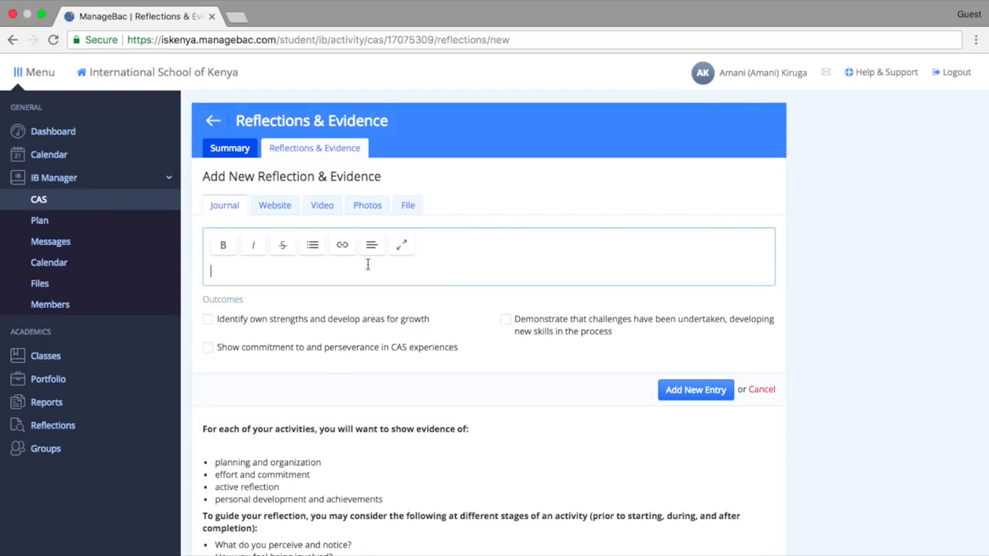
pyautogui.write('This month...')
# Tag the reflection with the own strengths and growth outcome and the commitment and perseverance outcome, and add the entry.
pyautogui.click(231, 323)
pyautogui.click(236, 348)
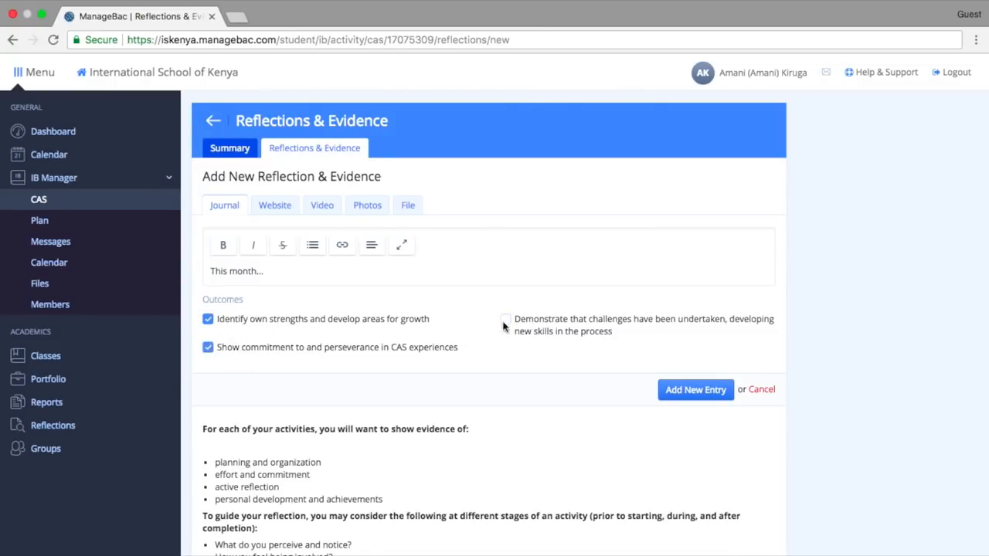
pyautogui.scroll(-3, 608, 380)
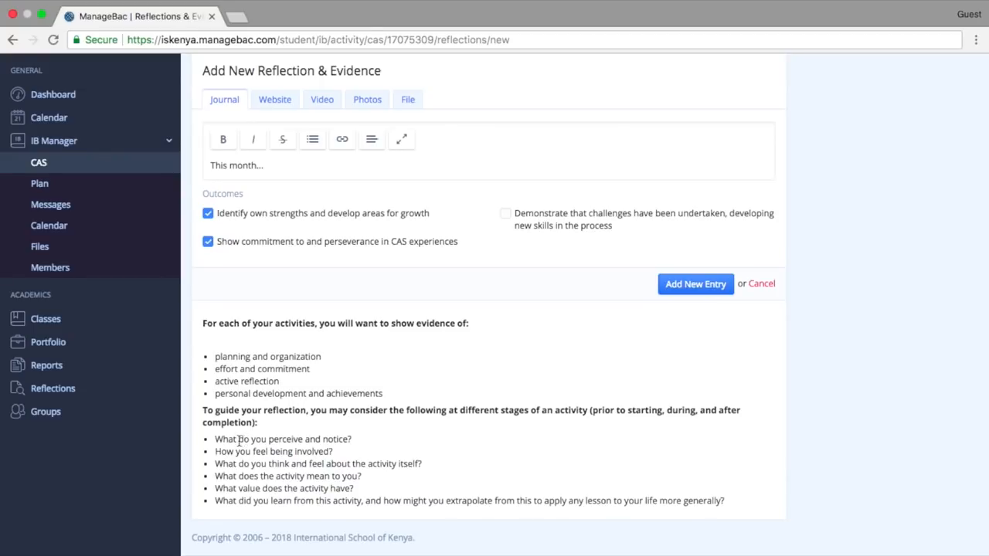
pyautogui.scroll(2, 563, 337)
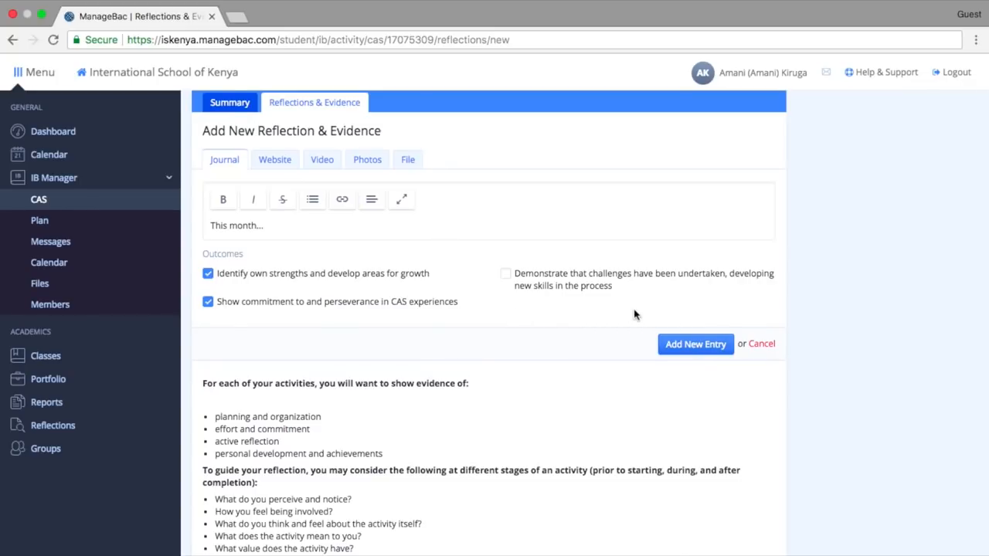
pyautogui.click(689, 347)
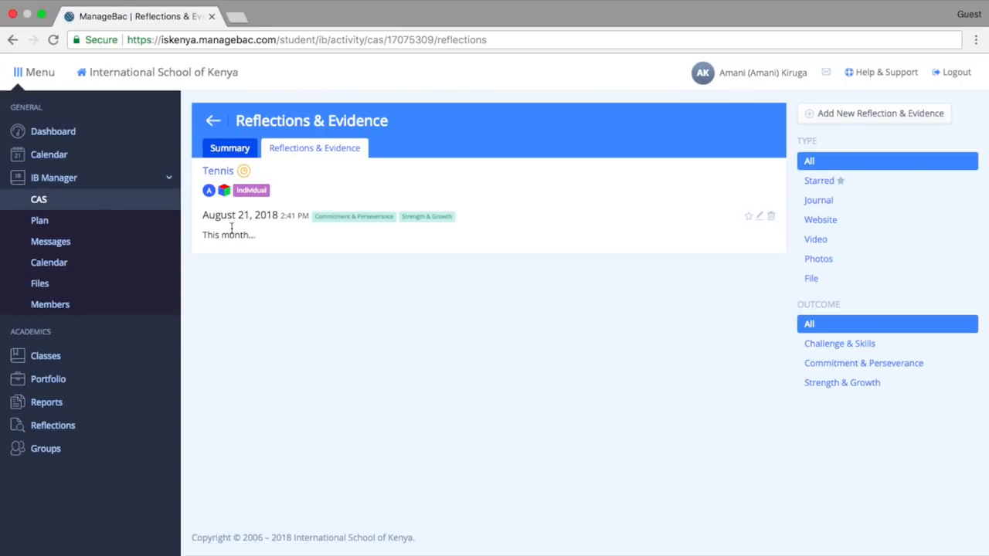
pyautogui.click(204, 238)
pyautogui.moveTo(203, 238); pyautogui.dragTo(271, 248)
pyautogui.click(304, 244)
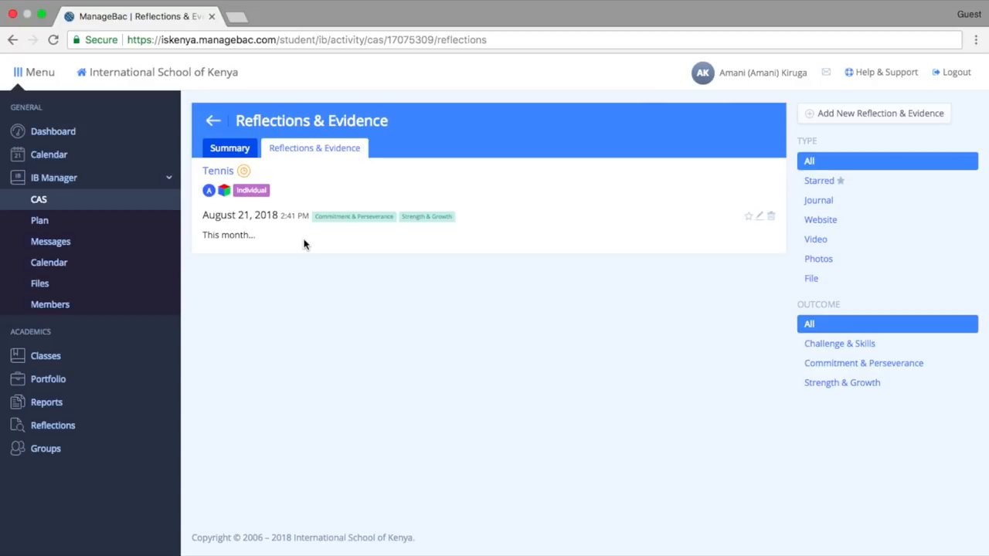